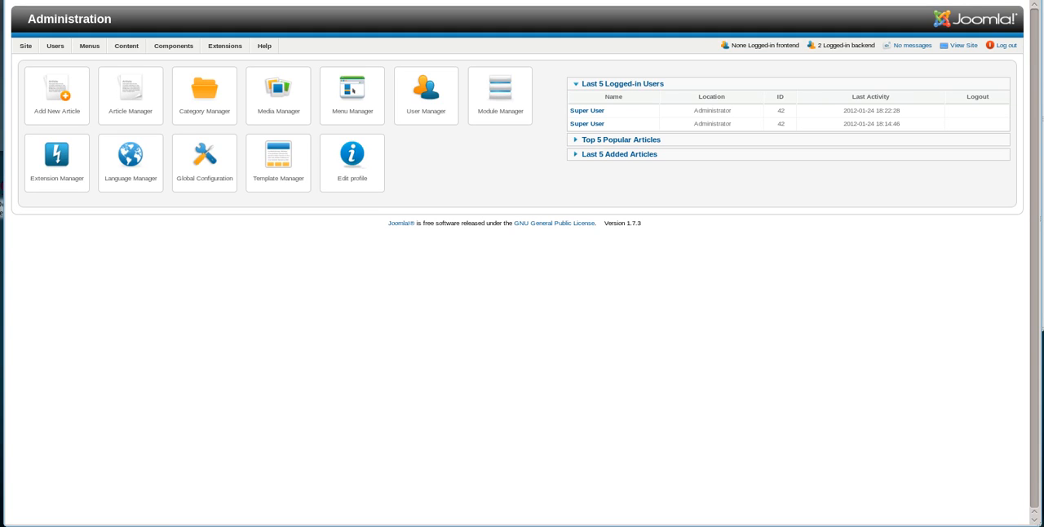
Create a new micro integration in the account-expiration-control component using the [AEC] Tax Helper function.
mouse_move(184, 47)
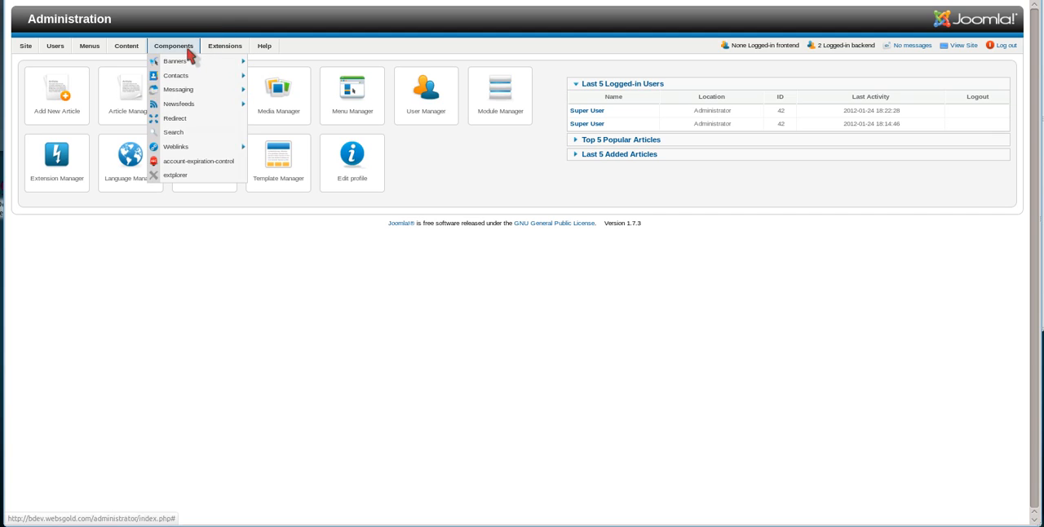
left_click(185, 164)
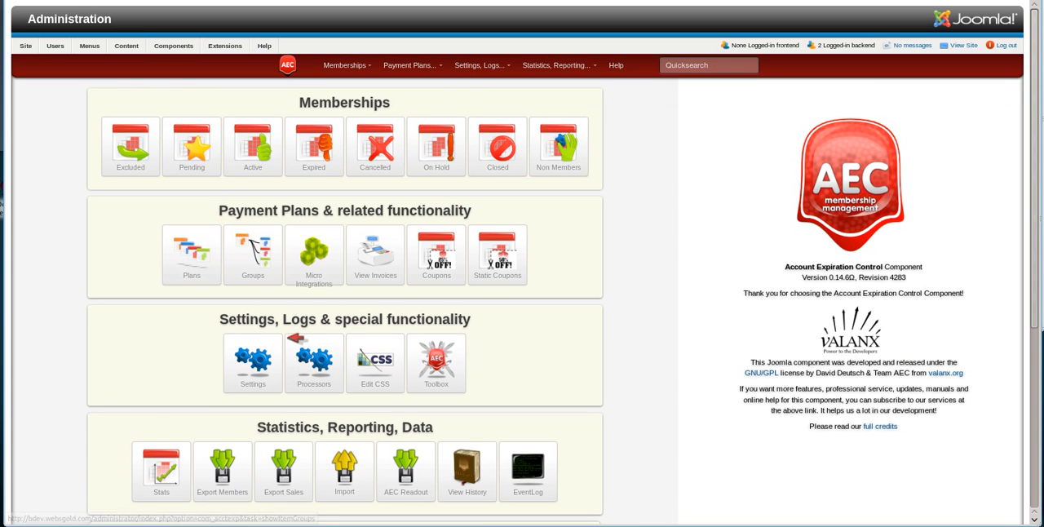
left_click(323, 274)
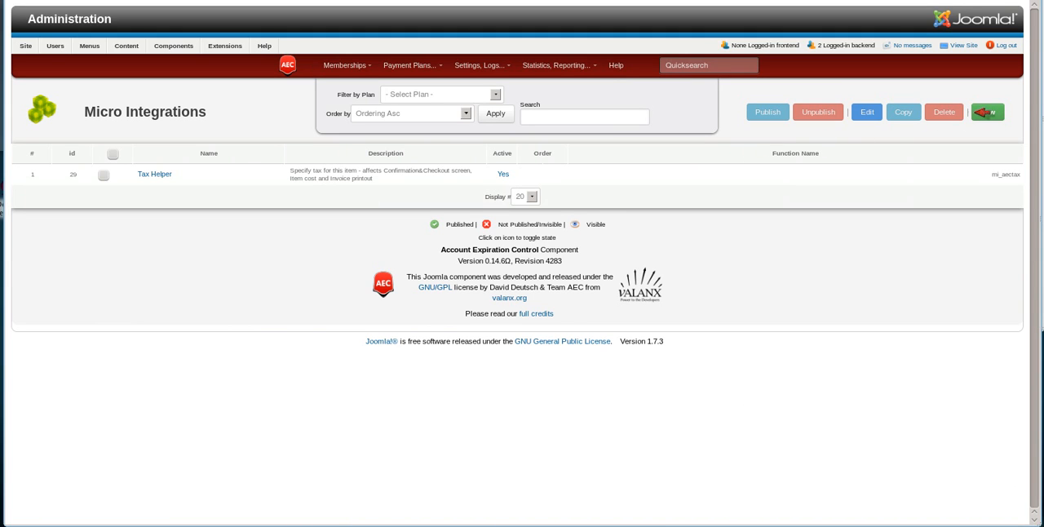
left_click(987, 112)
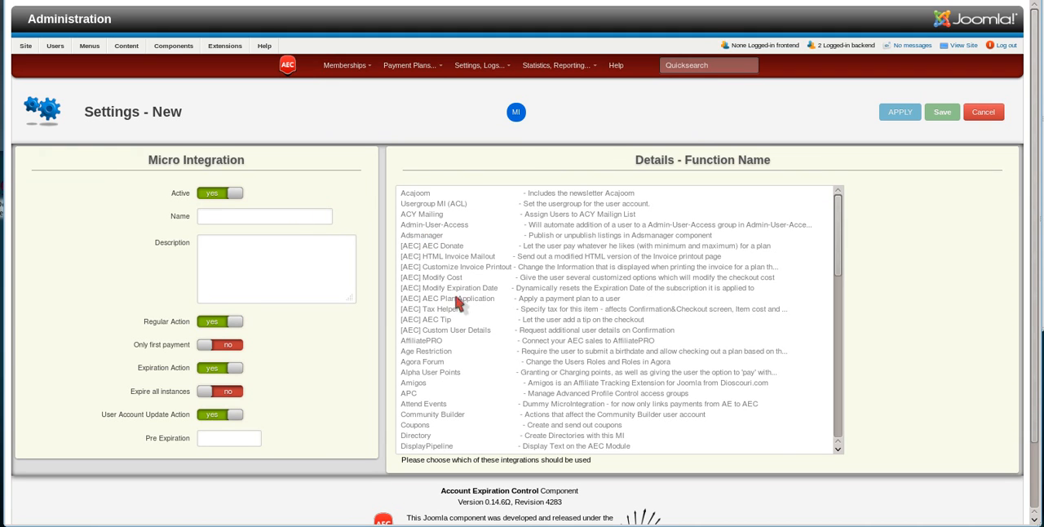
scroll(459, 317, "down", 3)
scroll(459, 318, "up", 3)
left_click(456, 311)
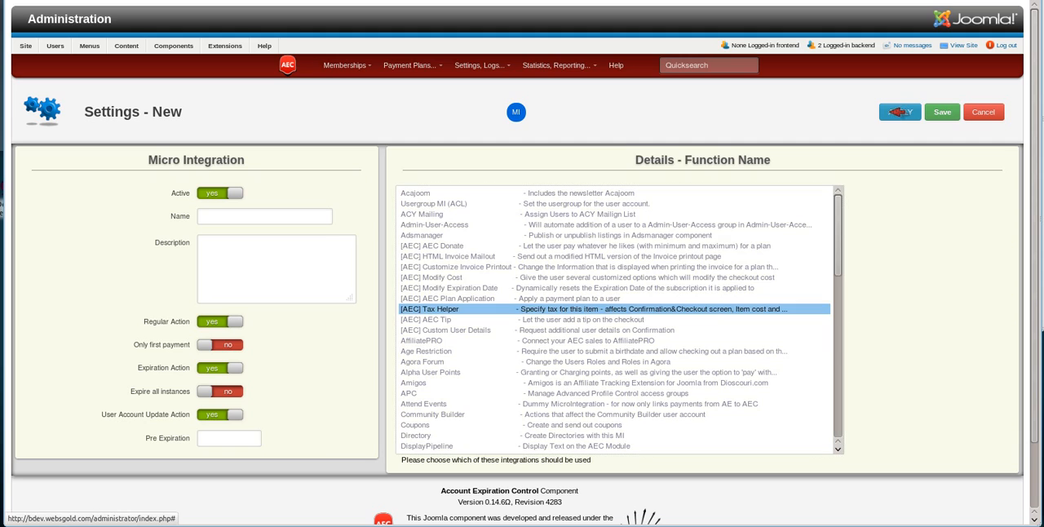
left_click(900, 112)
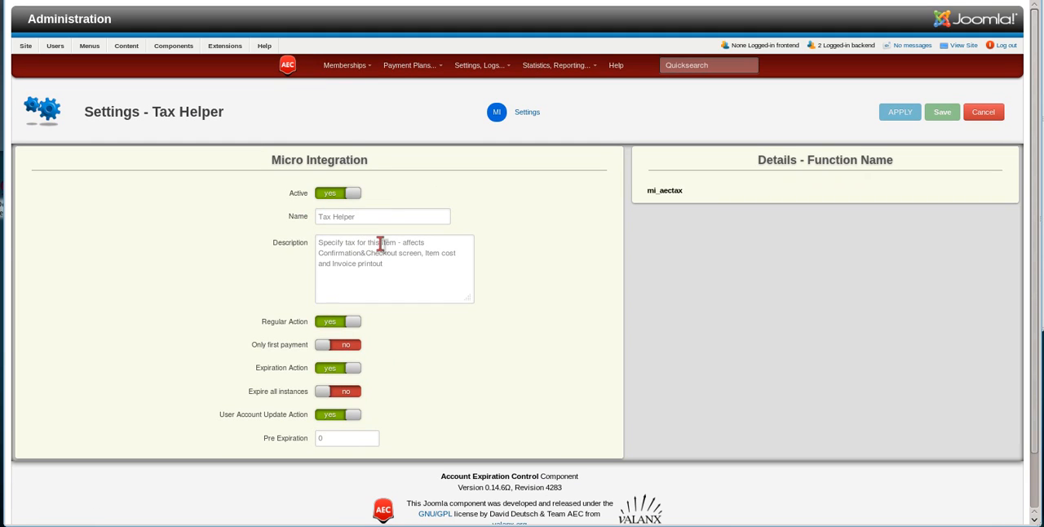
Rename the micro integration "Tax Helper - EU", turn off Expiration Action and User Account Update Action, and apply the changes.
left_click(388, 216)
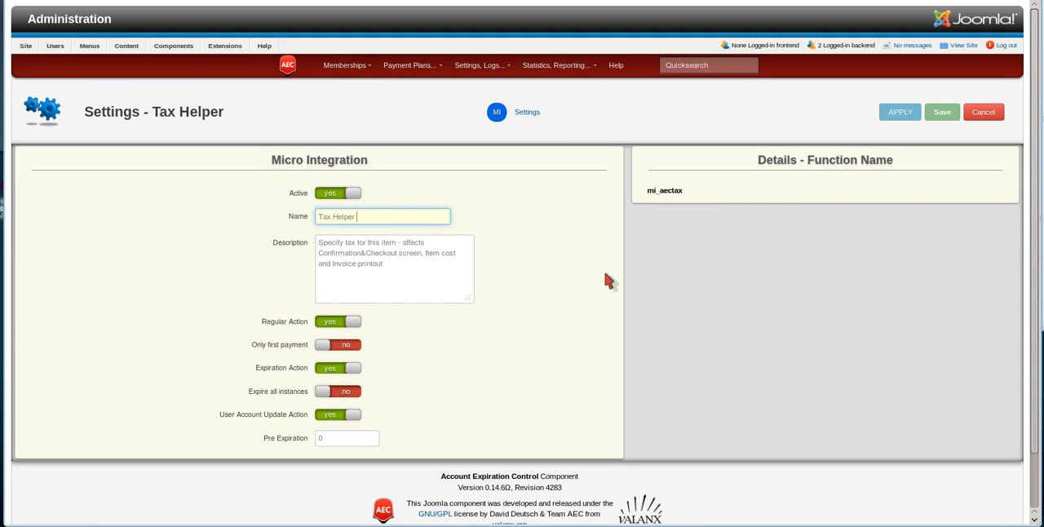
type("- EU")
left_click(325, 368)
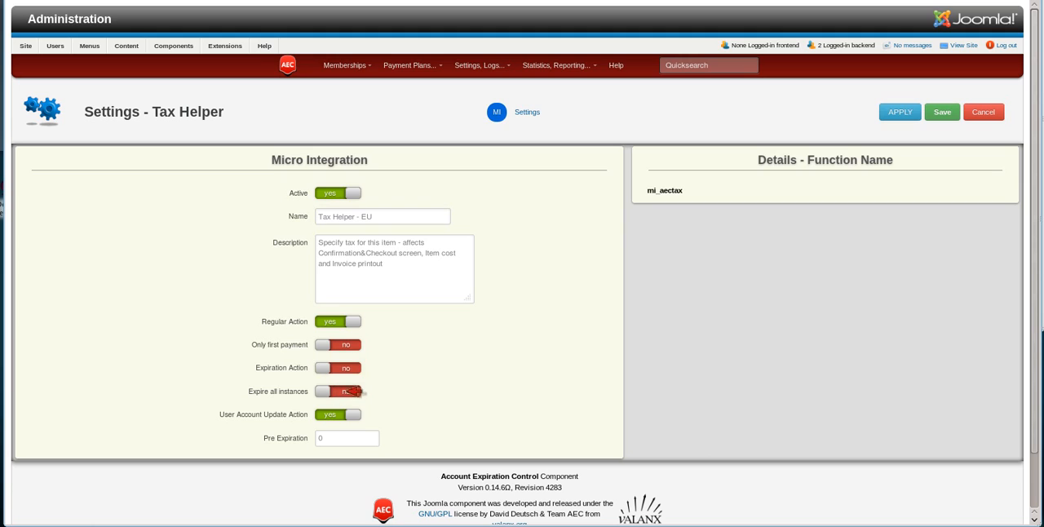
left_click(329, 415)
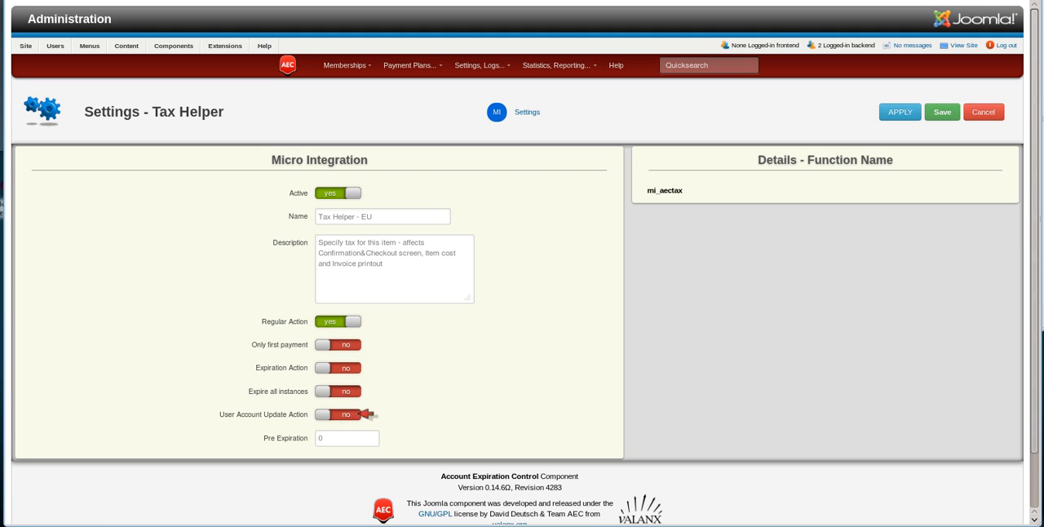
left_click(899, 112)
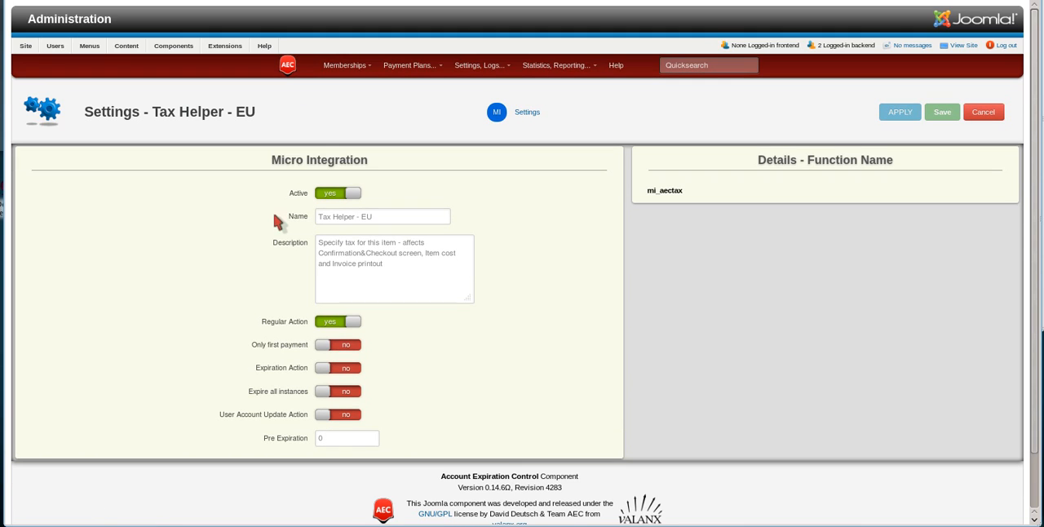
In the integration's settings, set Custom Info to "<strong>Please provide your location</strong> ("Rest of the World" if you're not in the EU):".
left_click(528, 112)
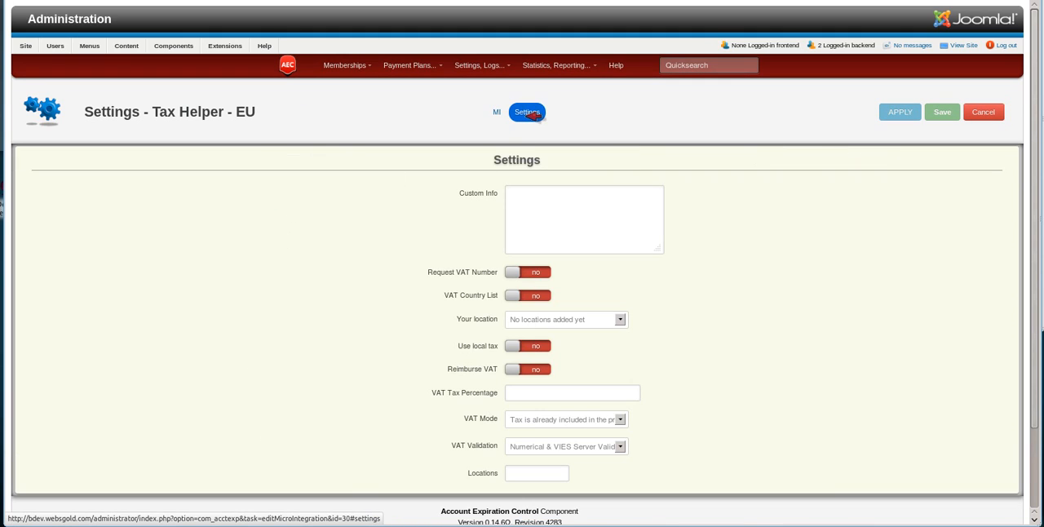
mouse_move(479, 200)
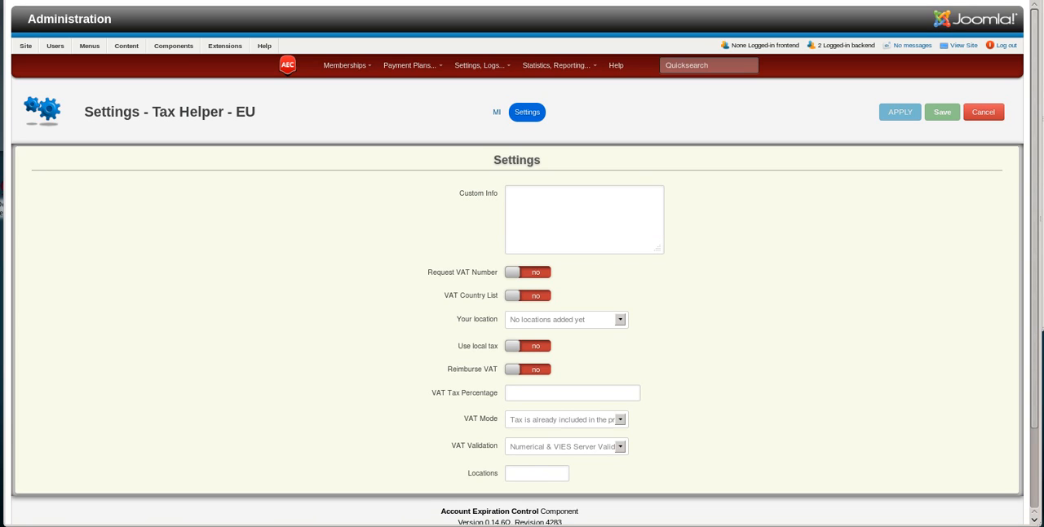
left_click(521, 210)
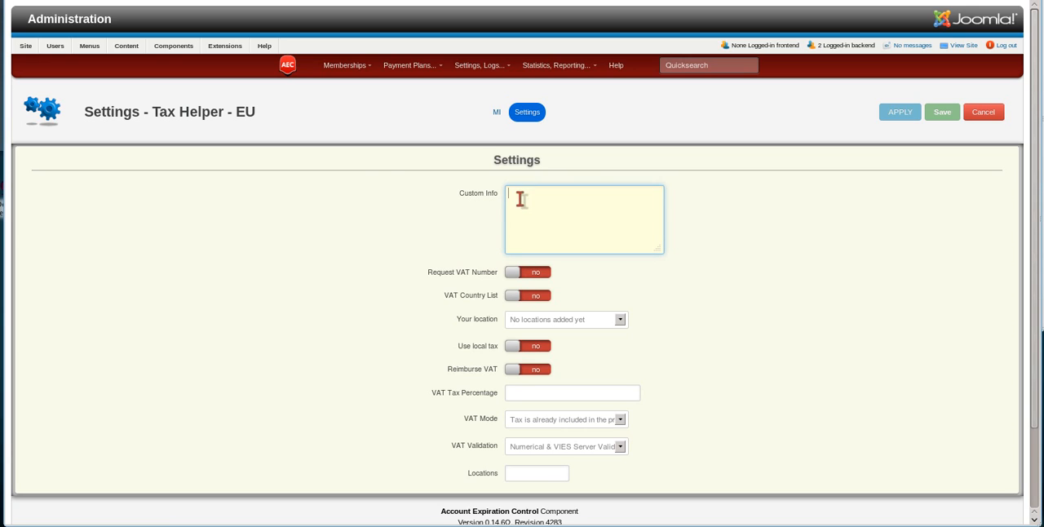
type("<strong>Please provide your location</strong> (\"Rest of the World\" if you're not in the EU):")
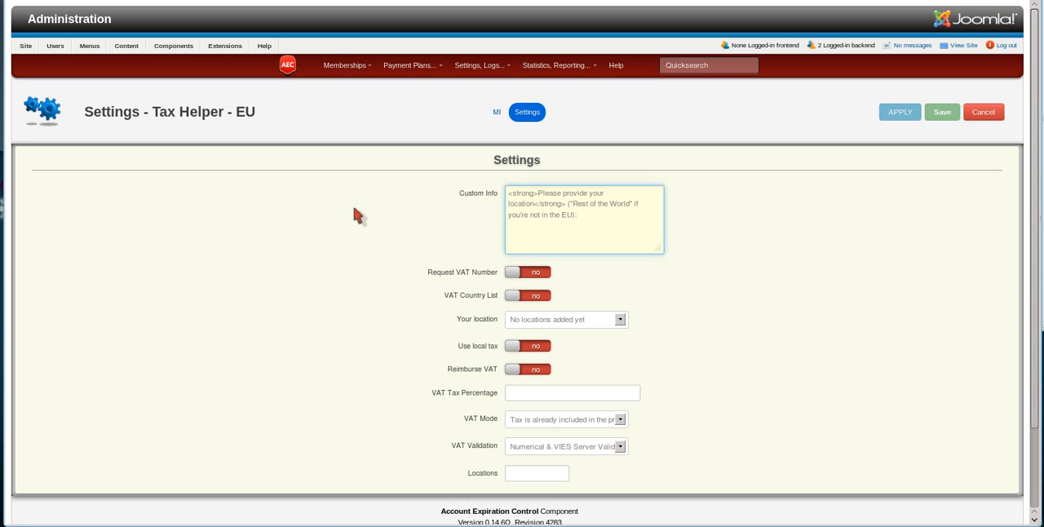
Enable Request VAT Number and VAT Country List for the tax integration and apply the changes.
mouse_move(473, 273)
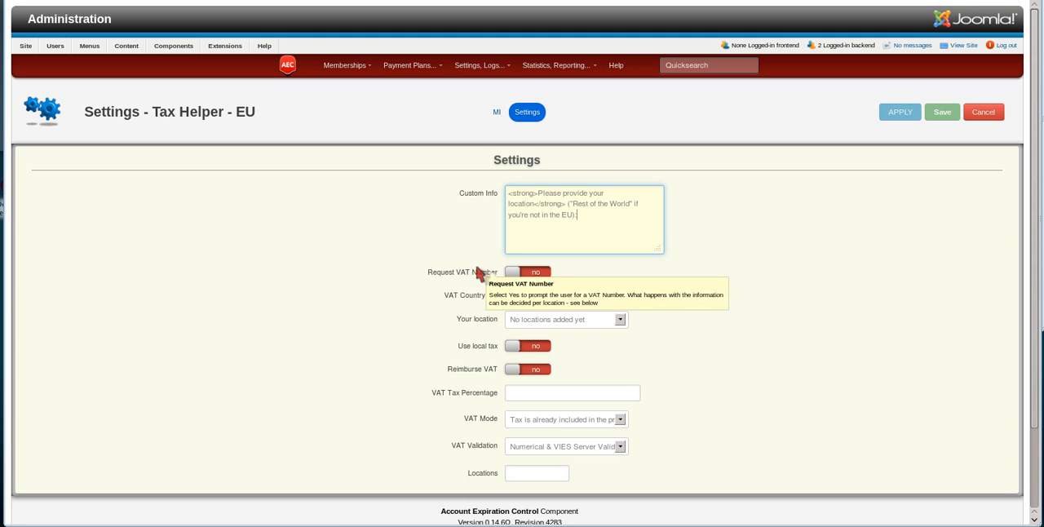
left_click(552, 278)
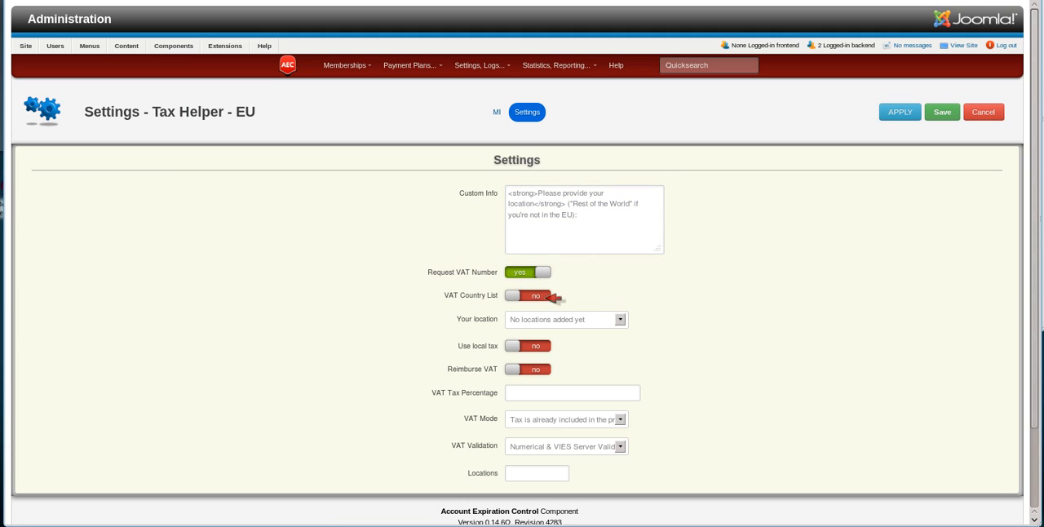
left_click(547, 297)
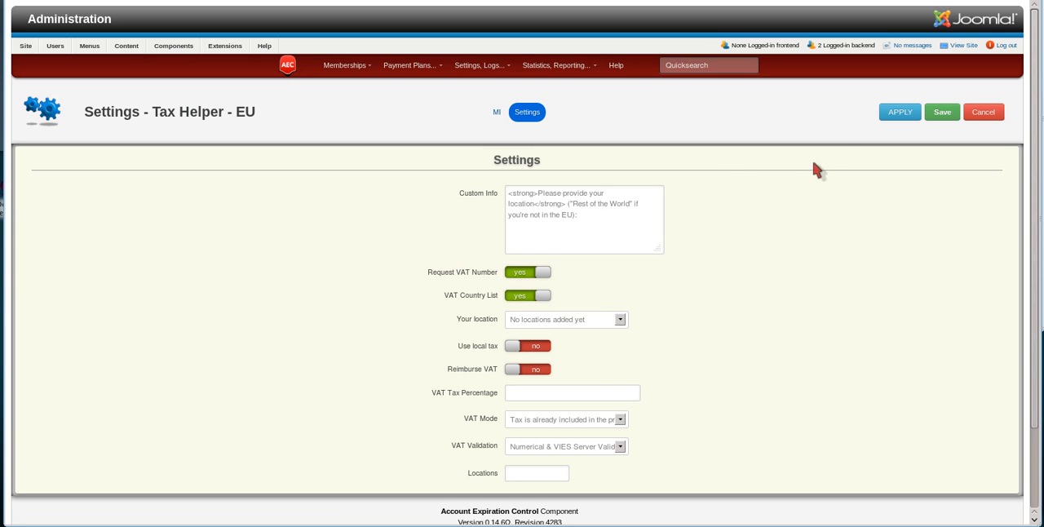
left_click(900, 111)
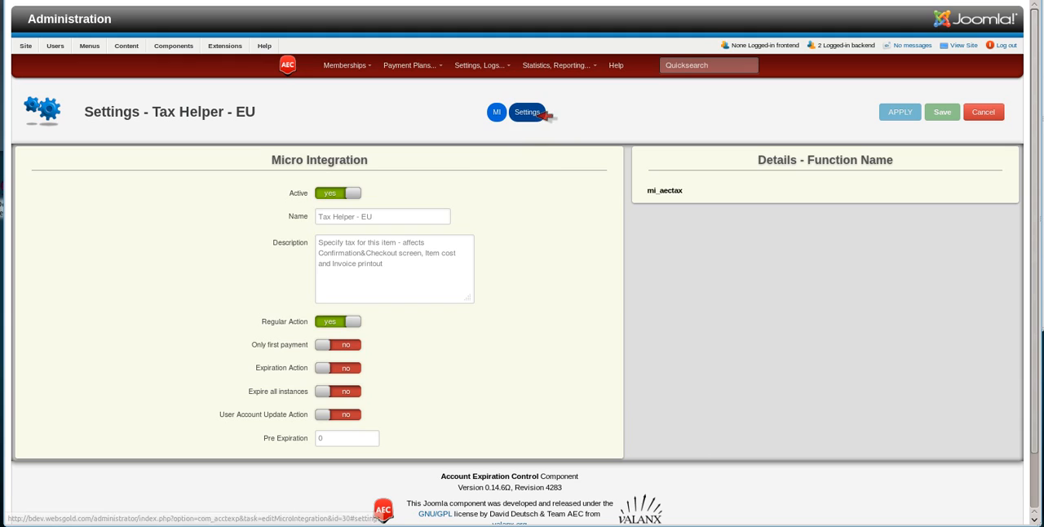
Reopen the Tax Helper - EU settings and choose Germany as your location.
left_click(528, 113)
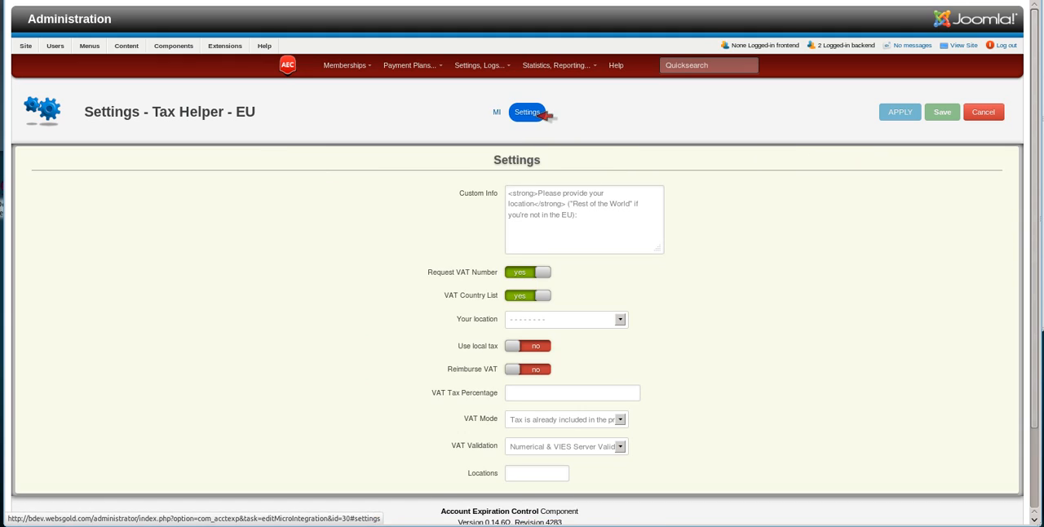
left_click(528, 322)
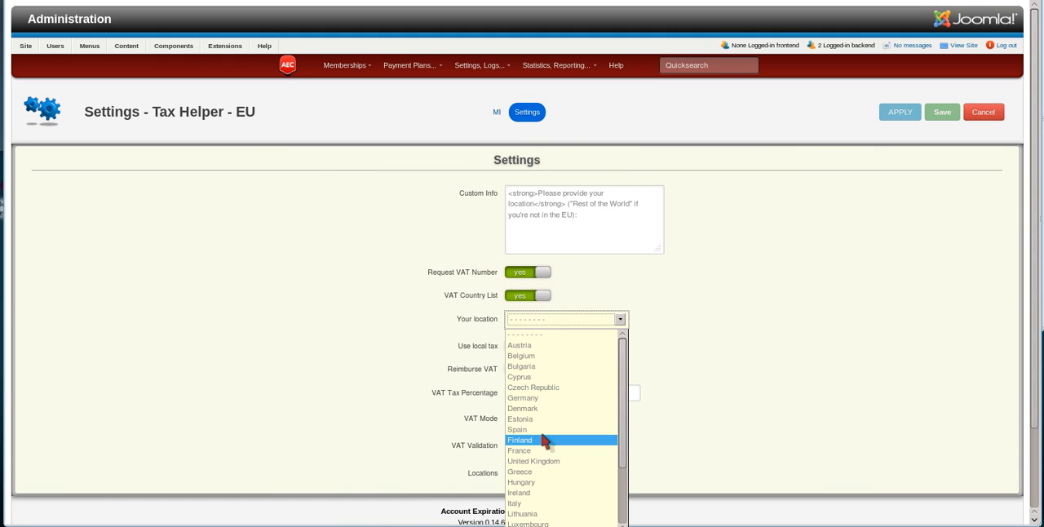
left_click(536, 398)
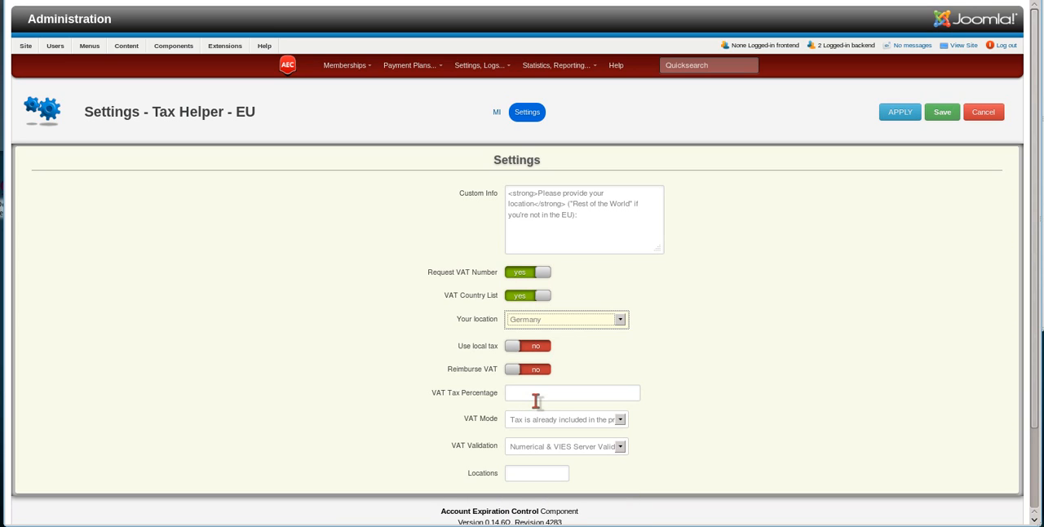
Enable Reimburse VAT and set the VAT Tax Percentage to 19.
mouse_move(483, 353)
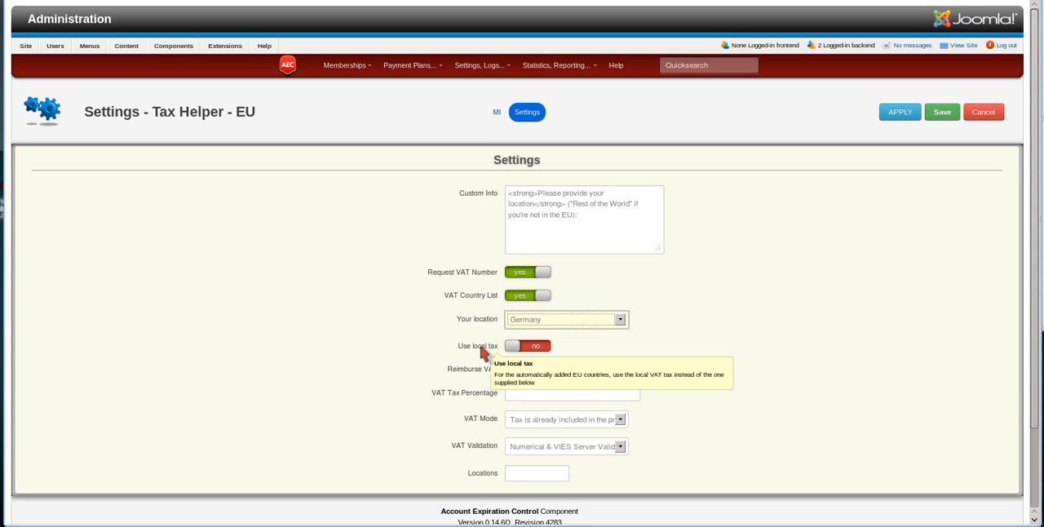
mouse_move(493, 375)
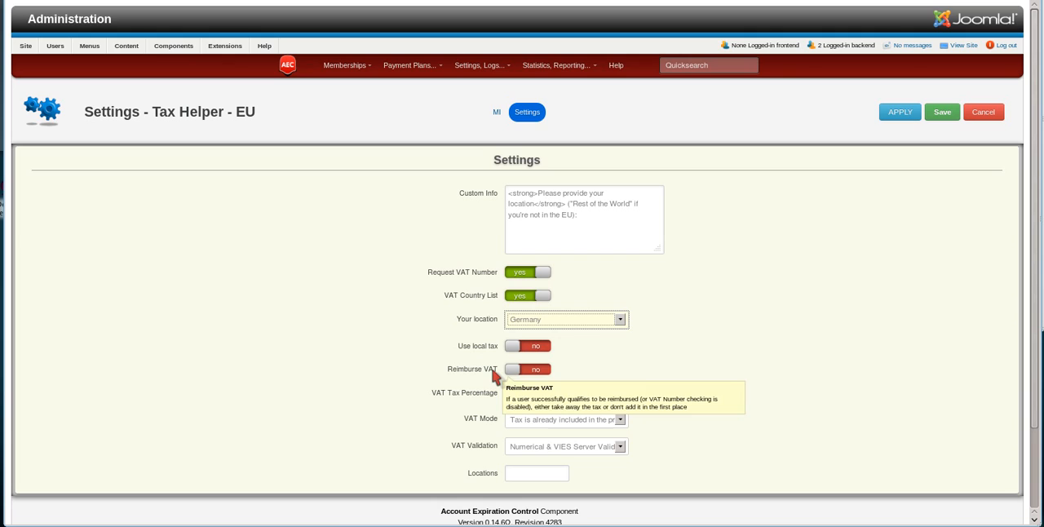
left_click(548, 371)
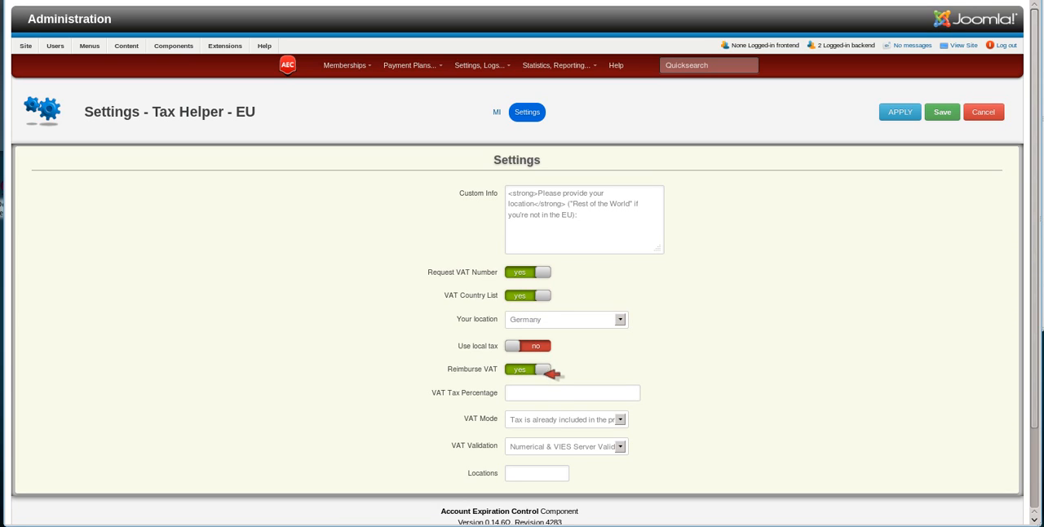
left_click(534, 390)
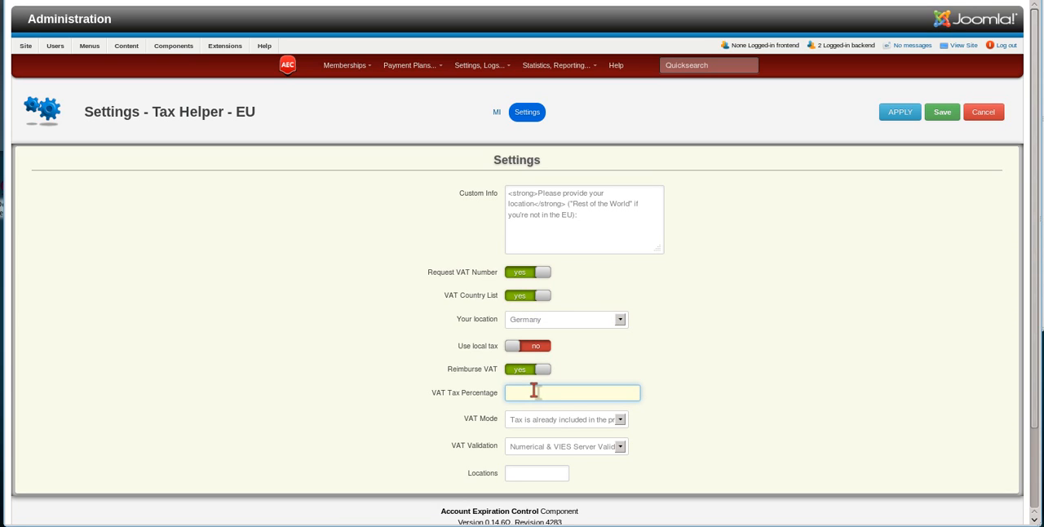
type("19")
Set VAT Mode to "Tax is already included in the price - just display it" and VAT Validation to Basic Numerical Validation.
scroll(374, 365, "down", 2)
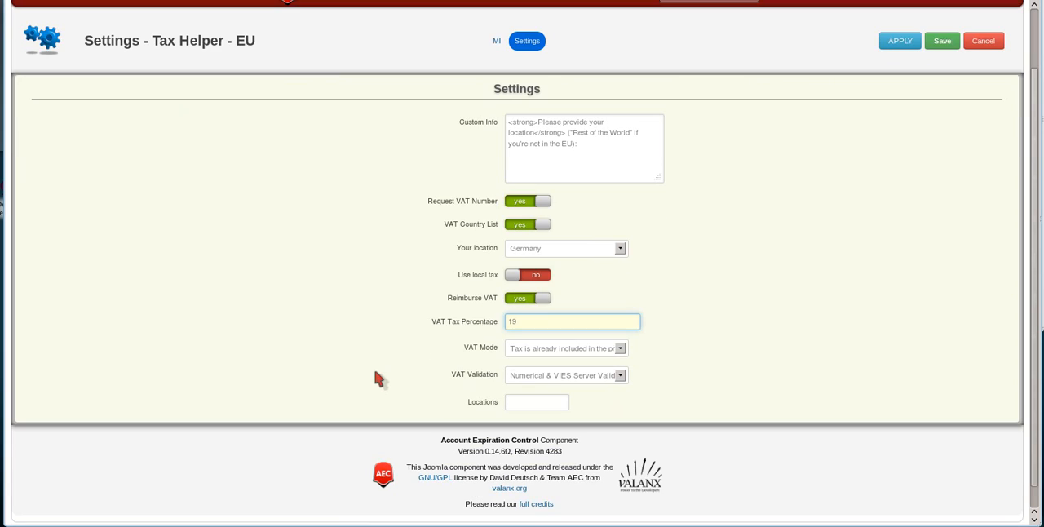
left_click(531, 353)
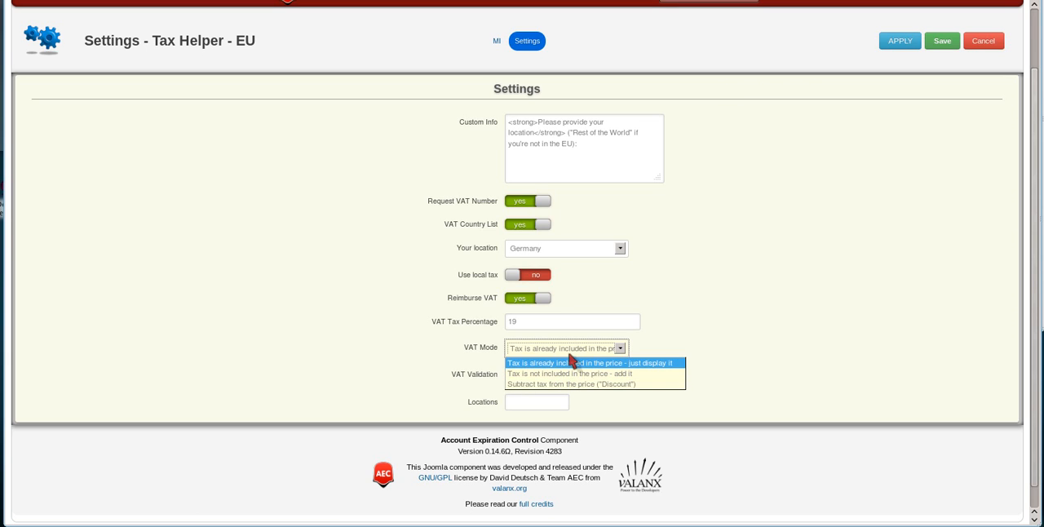
left_click(560, 360)
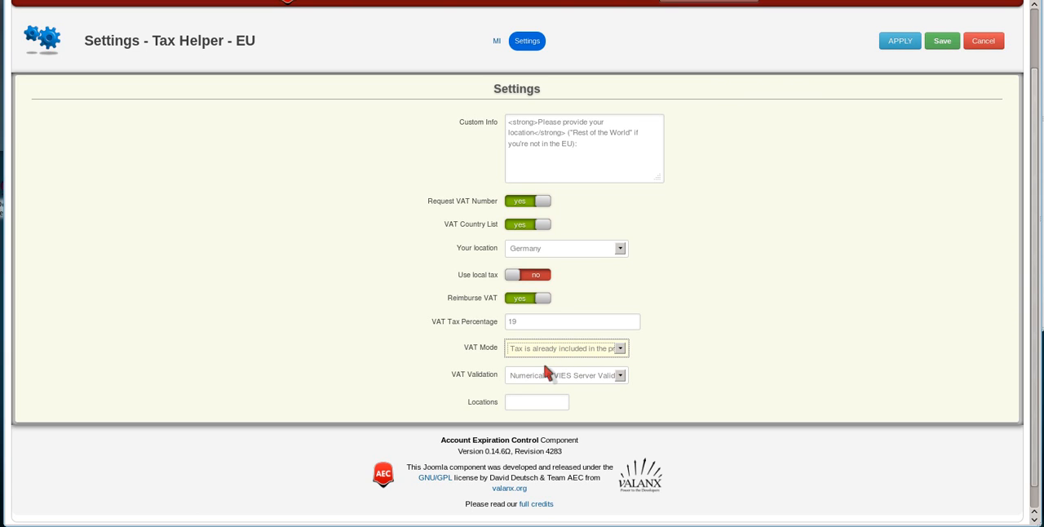
left_click(537, 376)
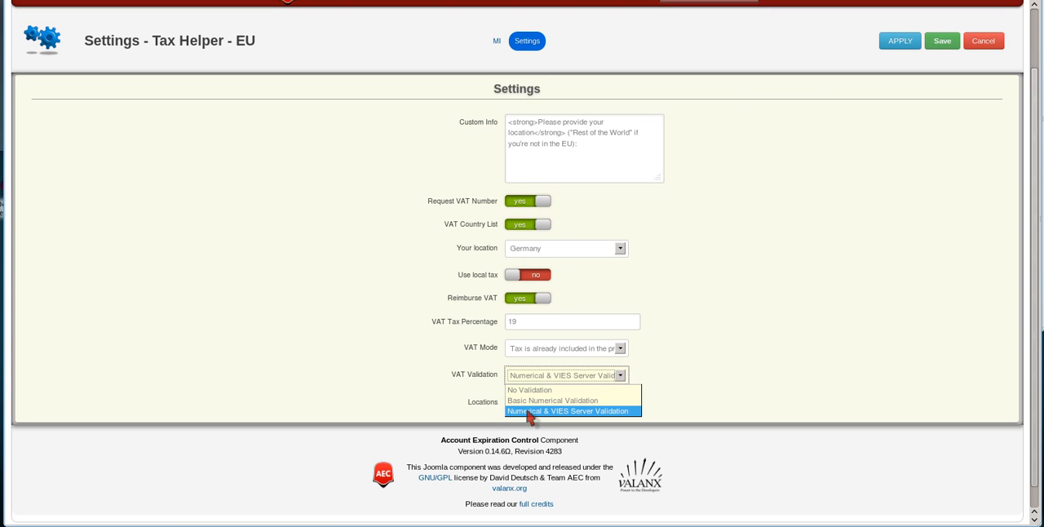
left_click(530, 401)
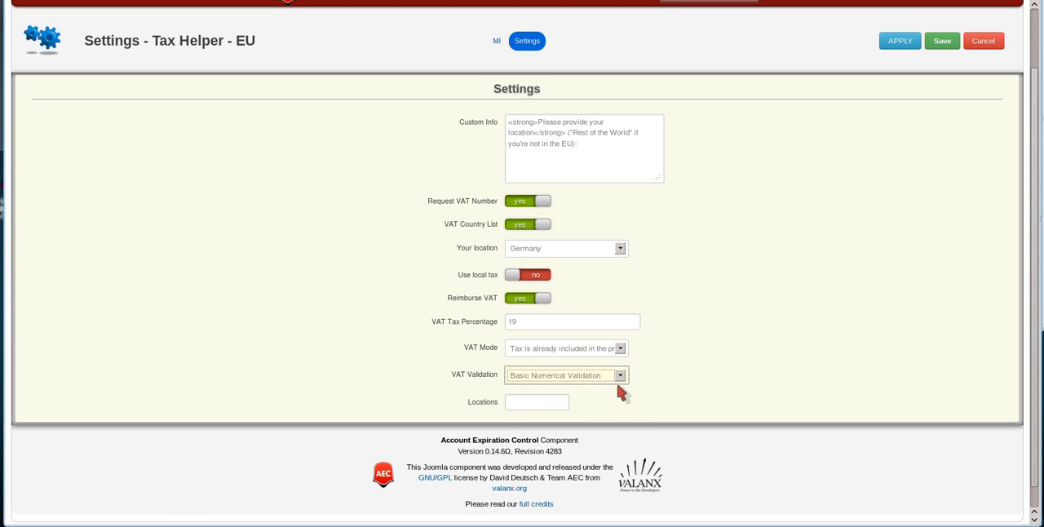
Set the number of additional Locations to 1 and apply the settings.
left_click(521, 399)
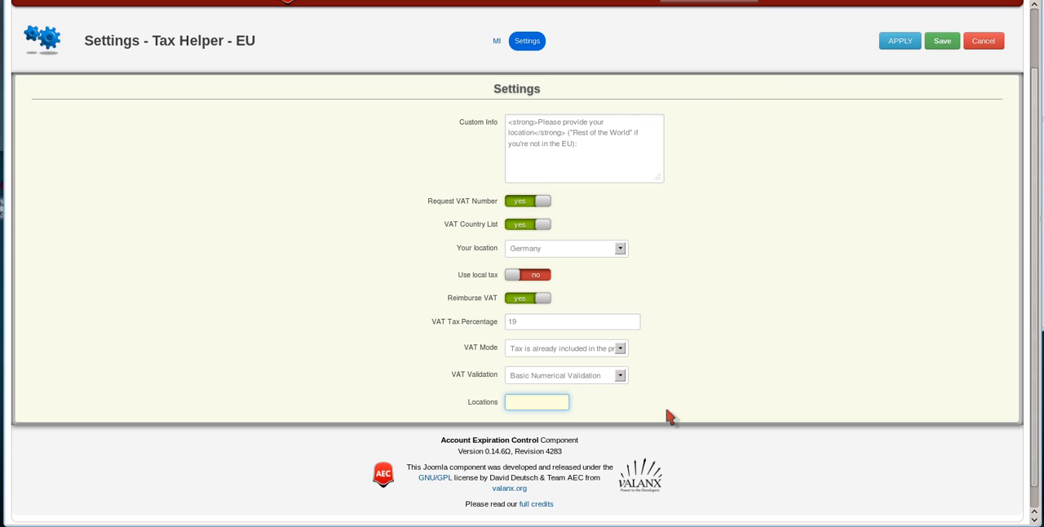
type("1")
left_click(910, 38)
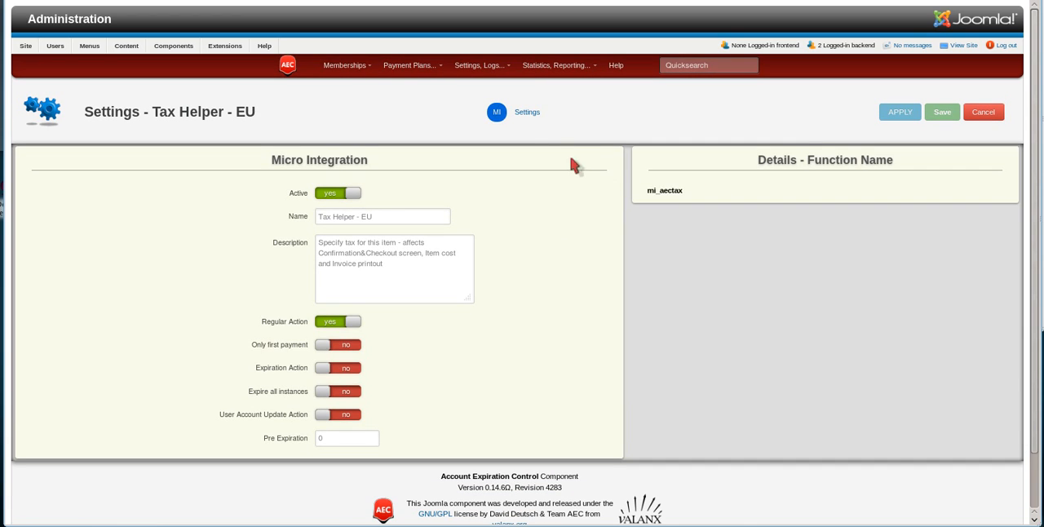
Reopen the integration's settings and set the Short ID of location #1 to Non-EU.
left_click(545, 110)
scroll(335, 297, "down", 3)
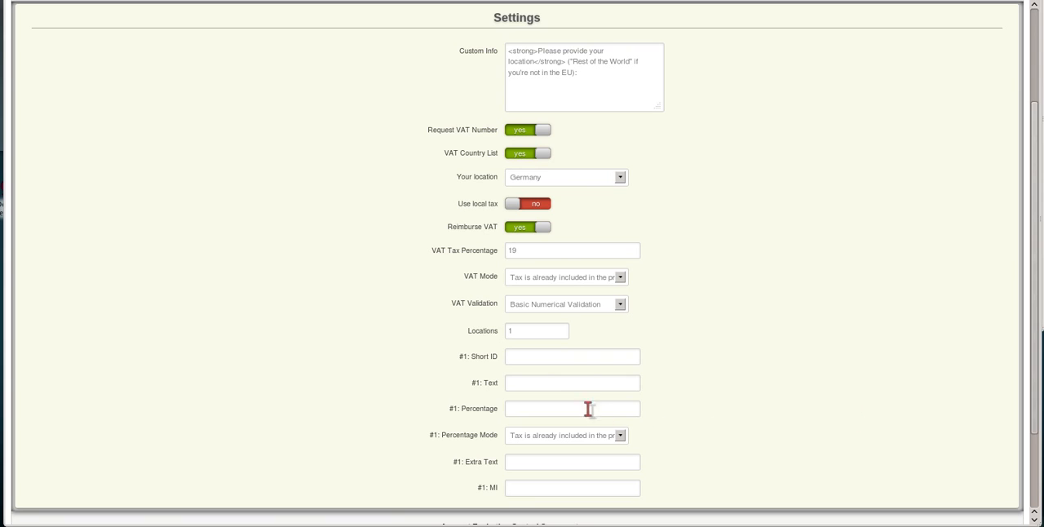
left_click(528, 360)
type("Non-EU")
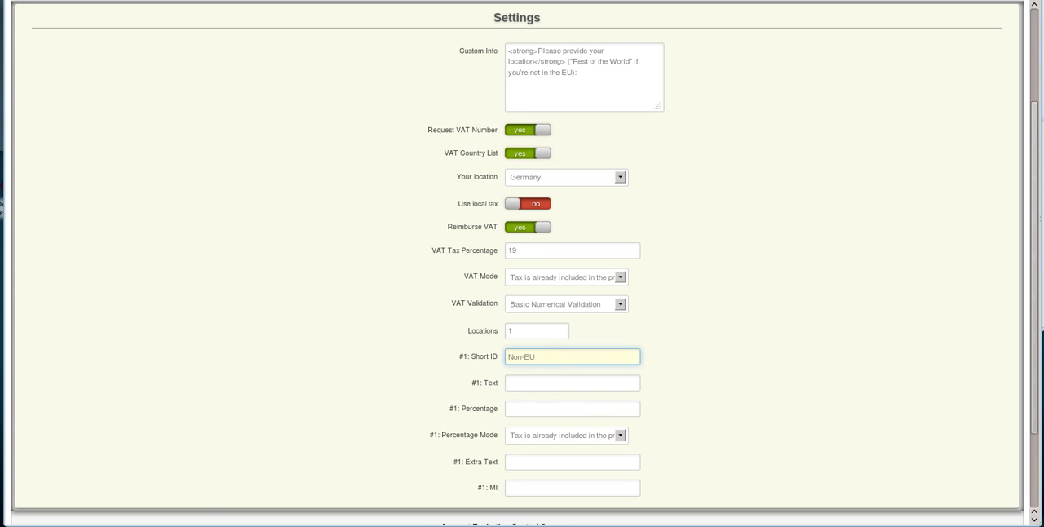
key("alt+Tab")
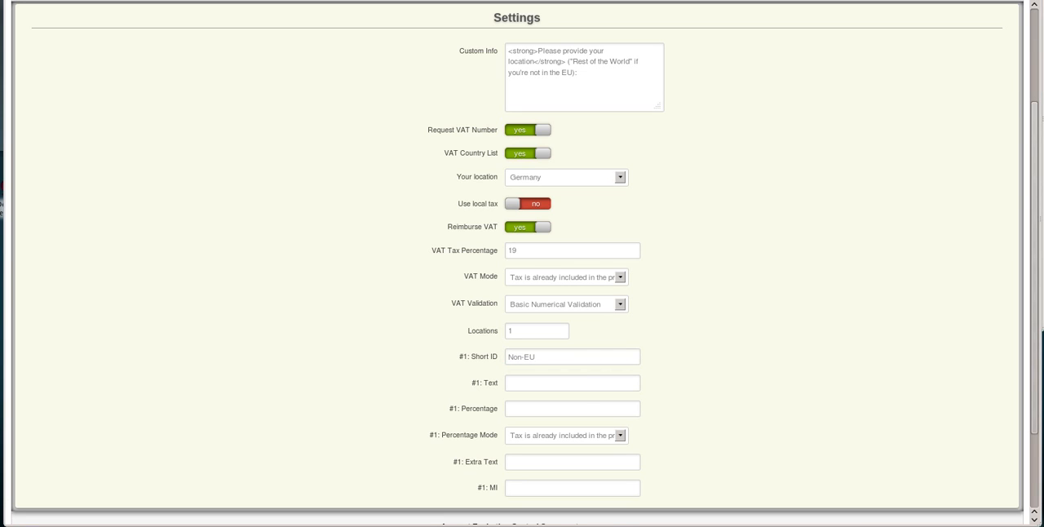
Set location #1's Text to "Rest of the World" and its Percentage to 0.
left_click(541, 385)
type("Rest of the World")
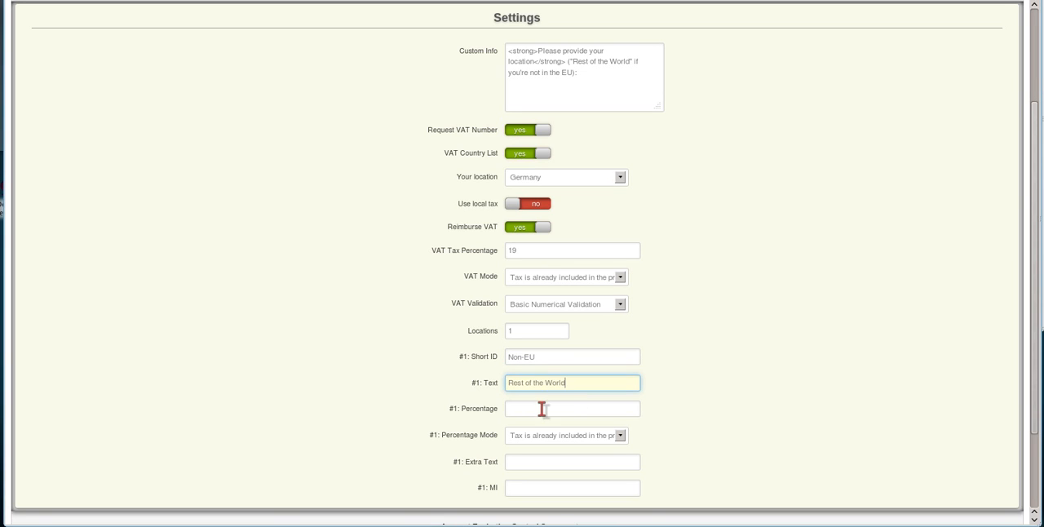
left_click(541, 409)
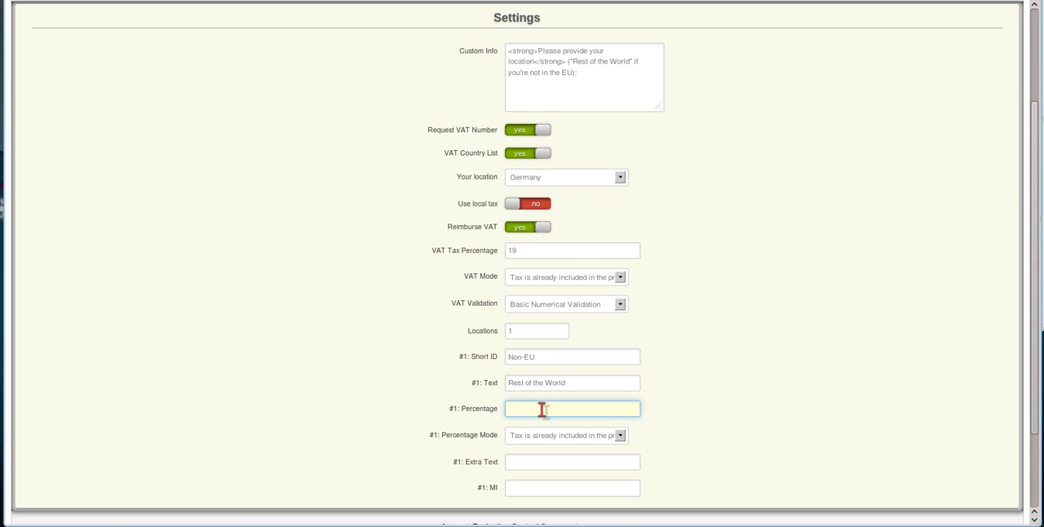
type("0")
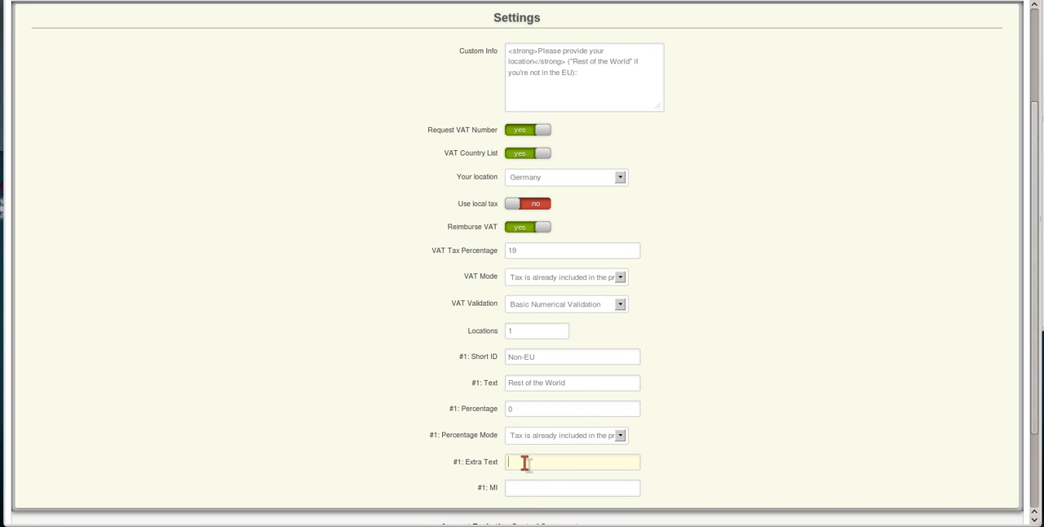
Paste the copied text into location #1's Extra Text and save the Tax Helper - EU integration.
type("Non-EU")
scroll(323, 423, "down", 3)
scroll(323, 423, "up", 6)
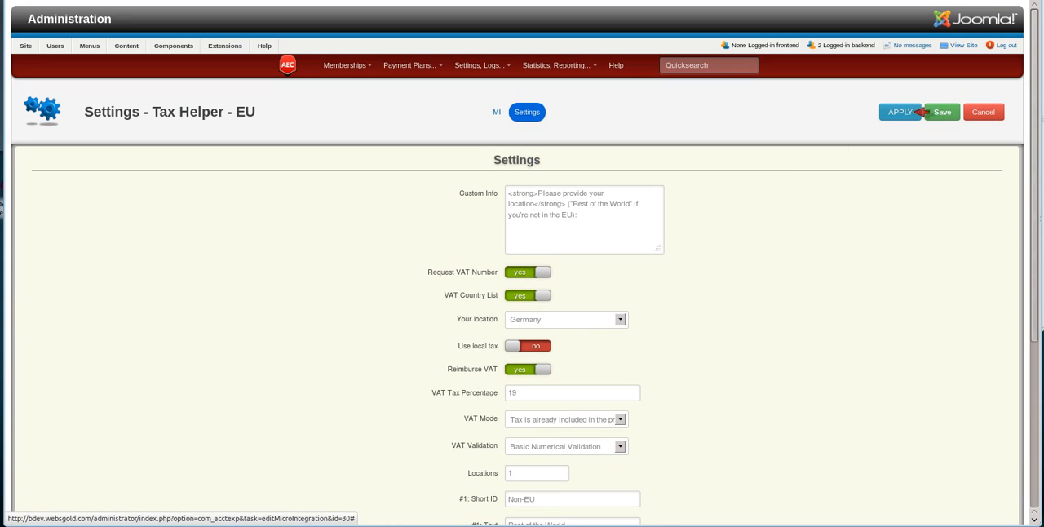
left_click(939, 112)
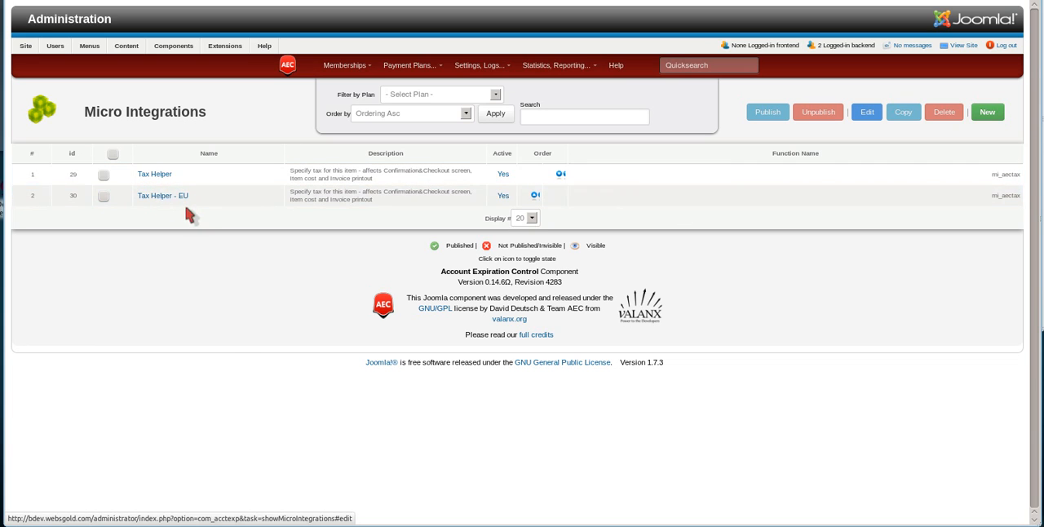
Delete the plain Tax Helper micro integration, keeping Tax Helper - EU.
left_click(103, 175)
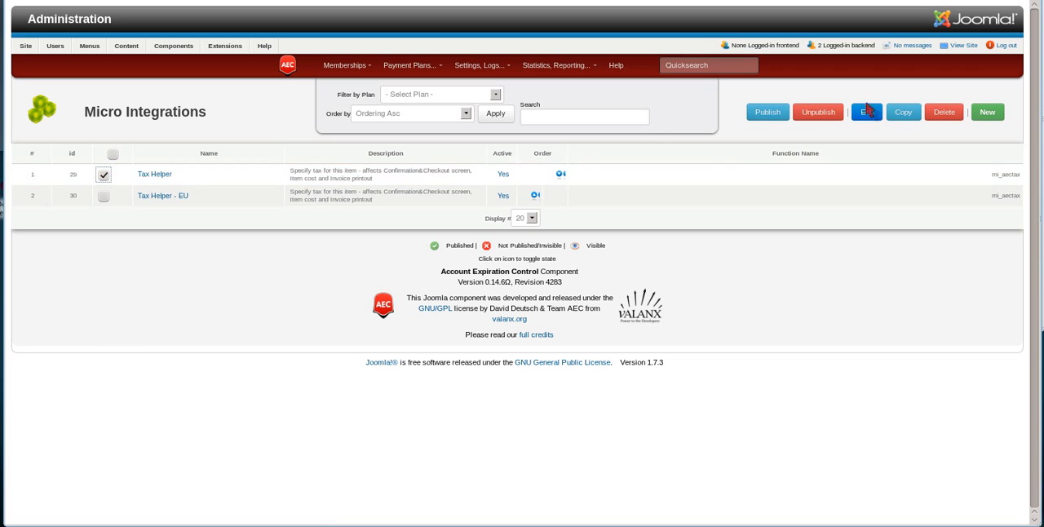
left_click(963, 115)
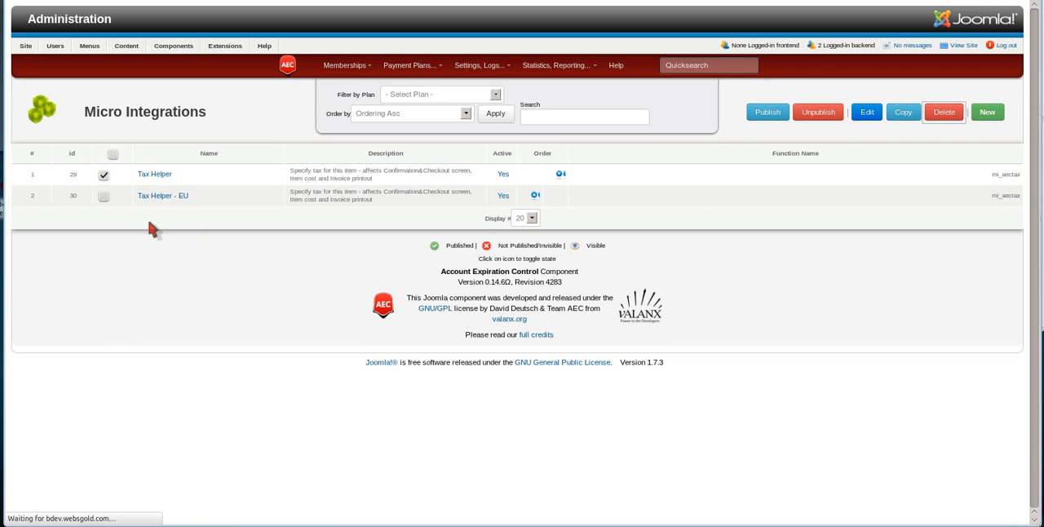
Attach the Tax Helper - EU micro integration to the Premium Membership payment plan and apply the change.
left_click(408, 66)
left_click(425, 88)
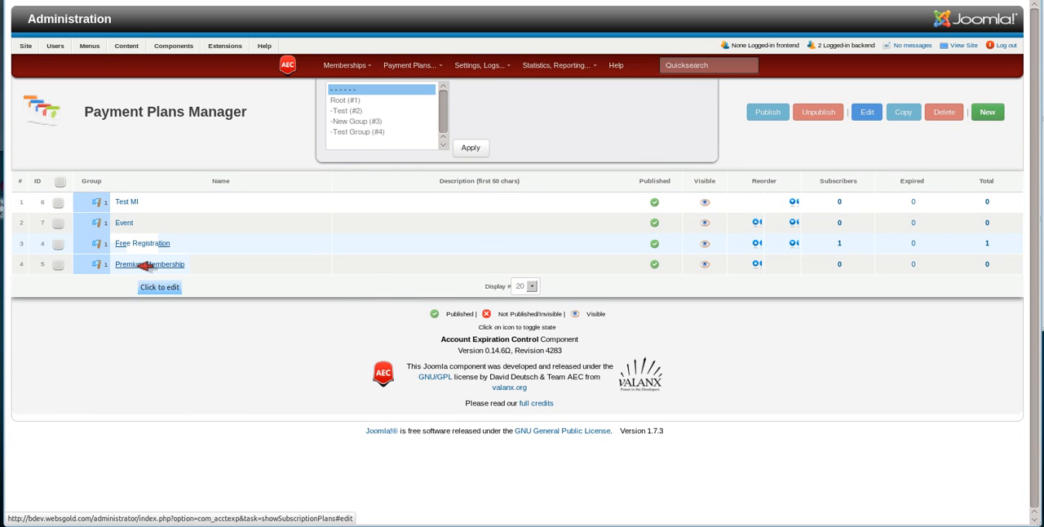
left_click(146, 265)
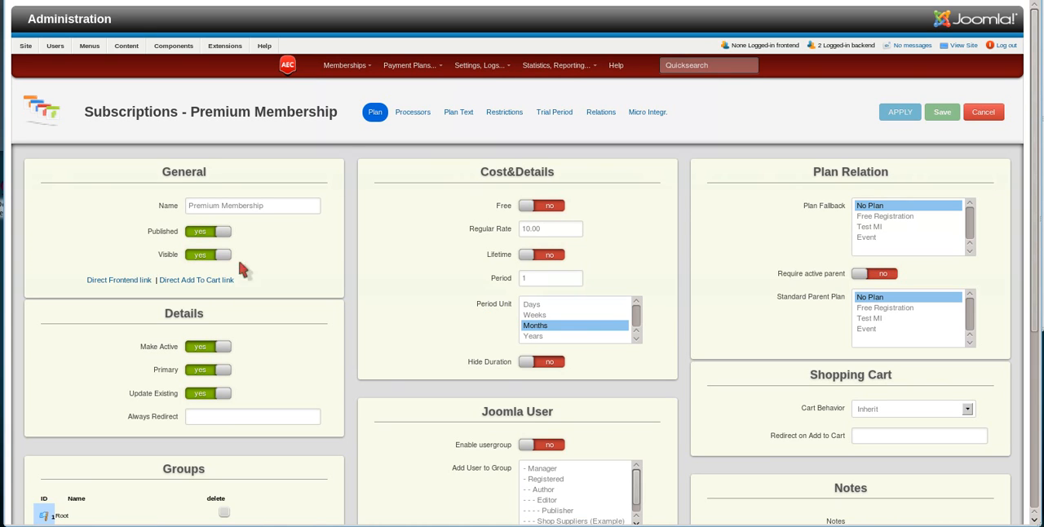
left_click(651, 114)
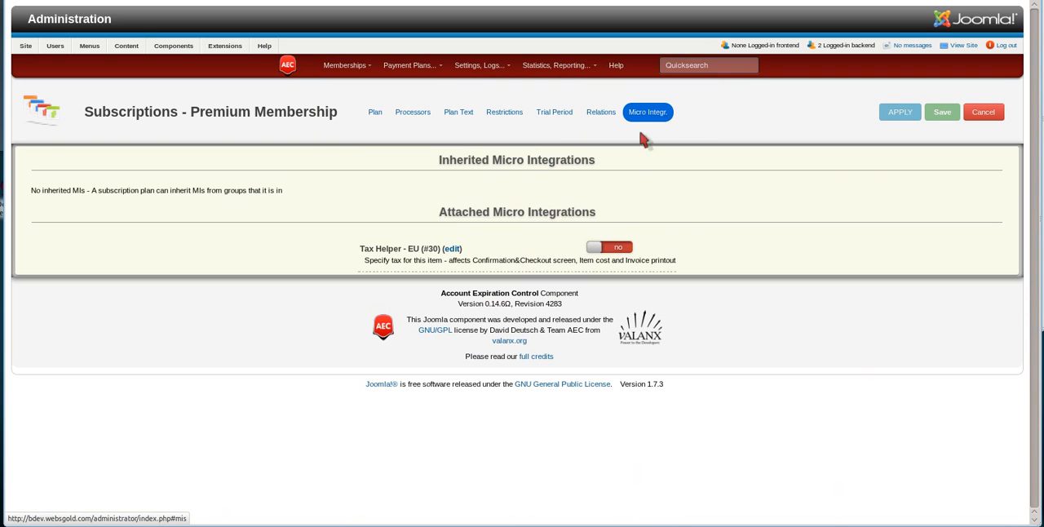
left_click(609, 247)
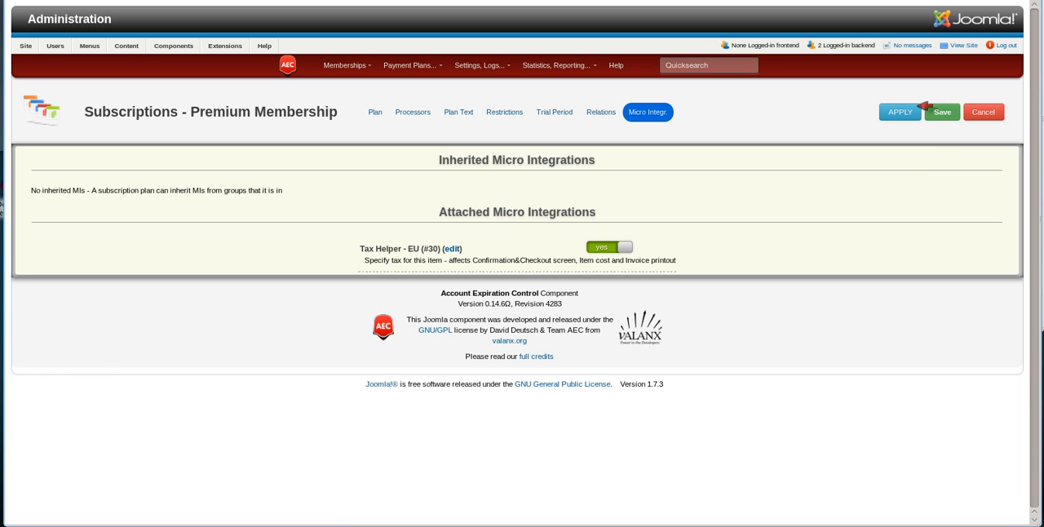
left_click(902, 114)
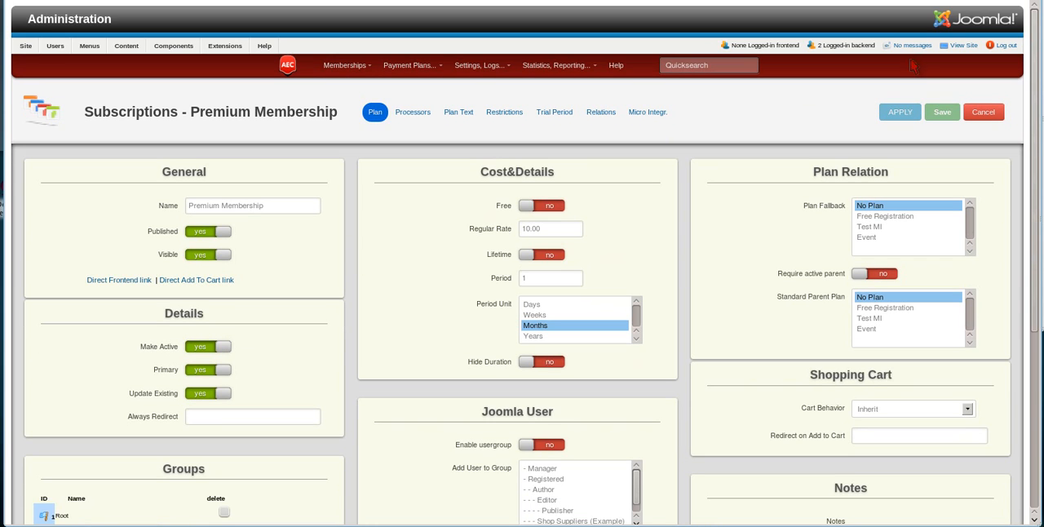
Open the site's frontend and log in with the test account's user name and password.
left_click(961, 44)
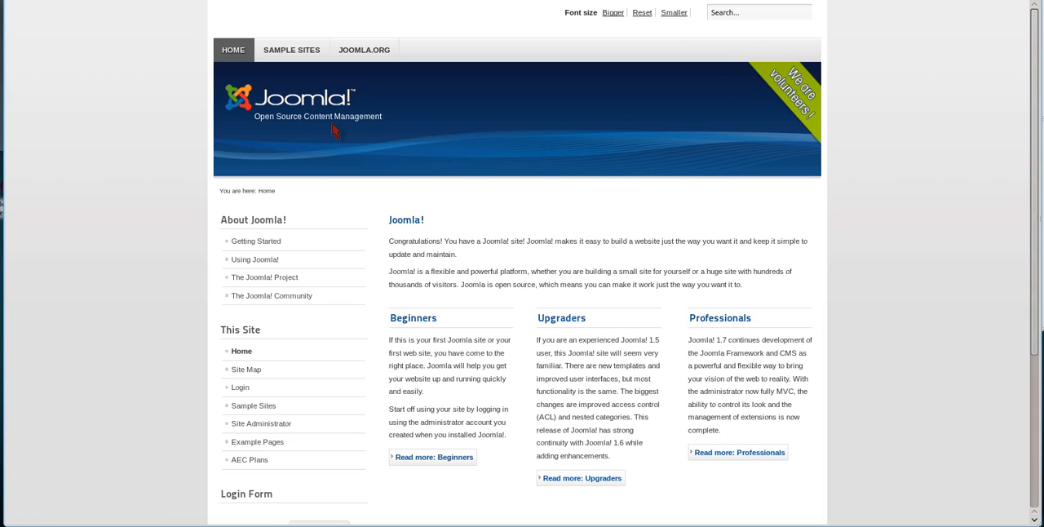
scroll(204, 322, "down", 3)
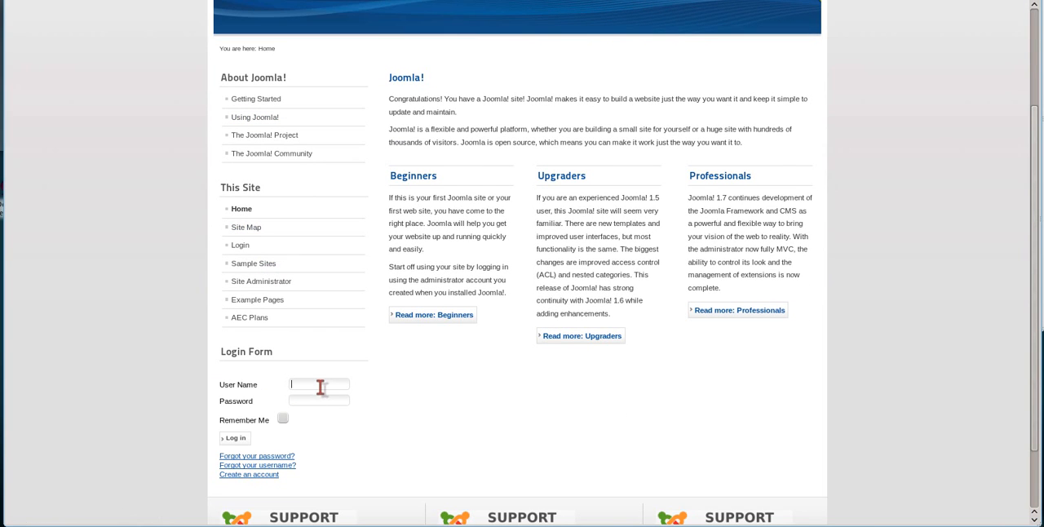
left_click(320, 387)
left_click(319, 412)
left_click(240, 439)
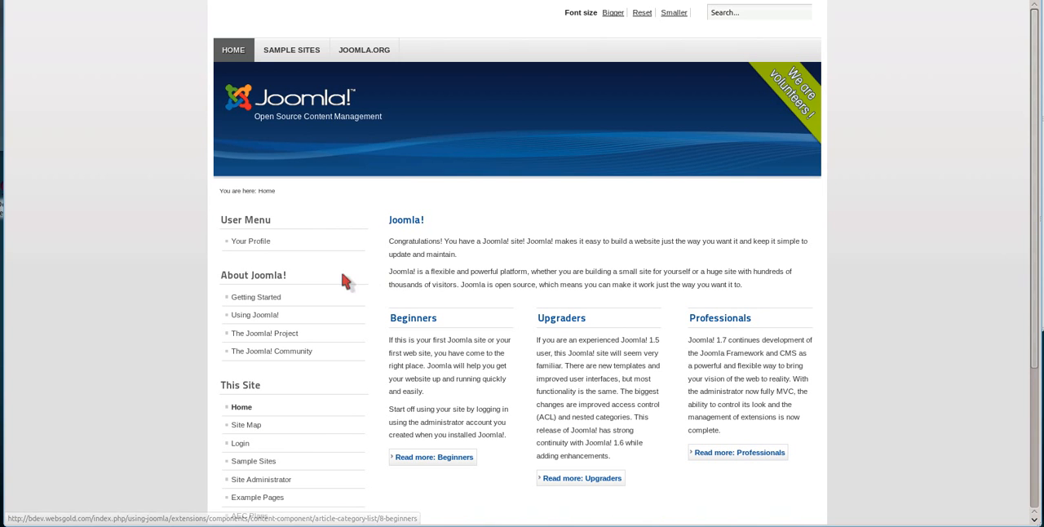
Open the AEC Plans page and choose the PayPal Subscription for Premium Membership.
scroll(277, 371, "down", 3)
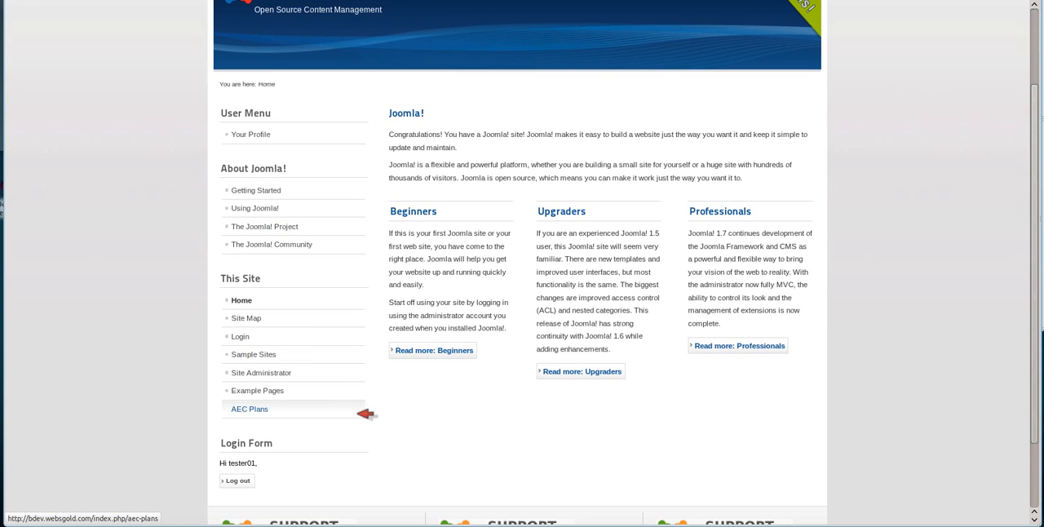
left_click(325, 410)
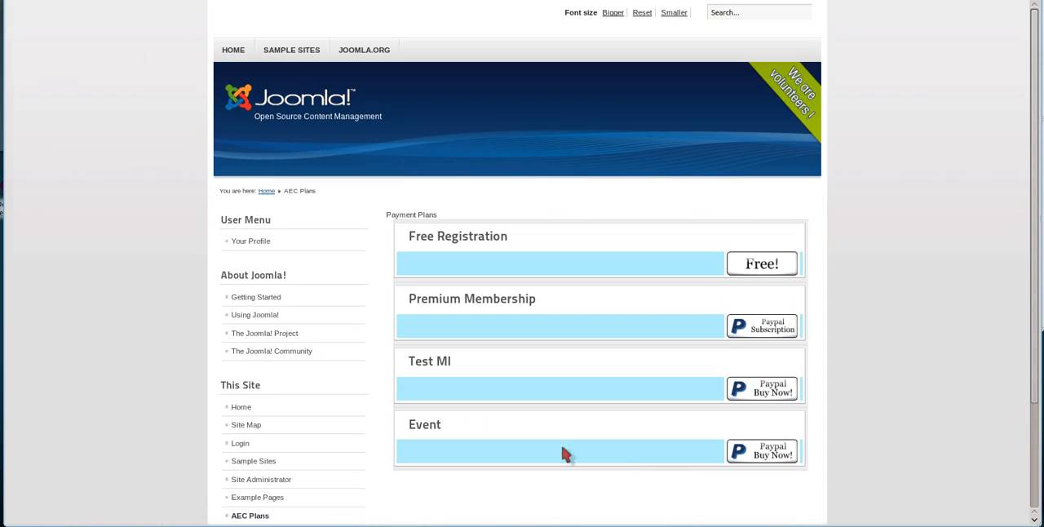
left_click(774, 325)
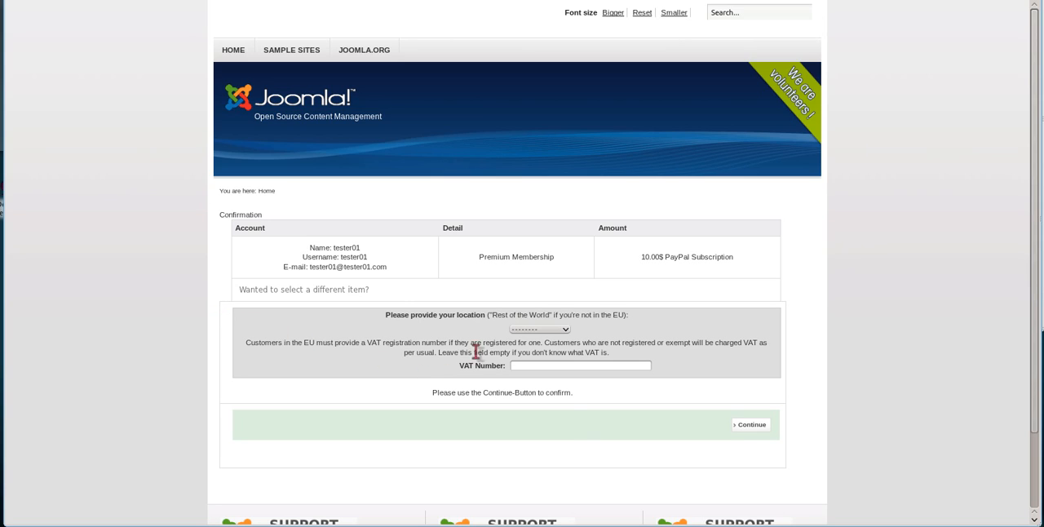
Select Rest of the World as the customer location on the confirmation page and leave the VAT Number empty.
left_click(535, 330)
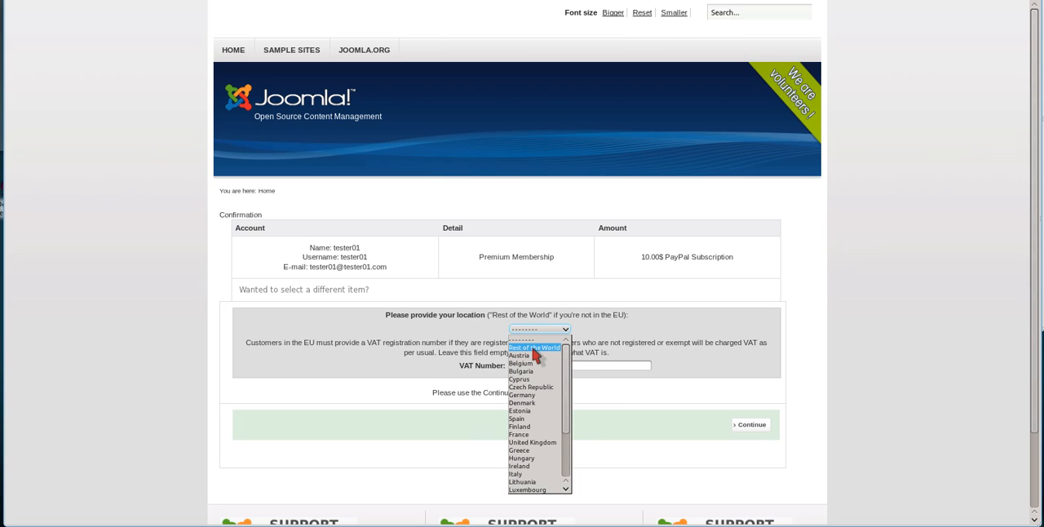
left_click(533, 349)
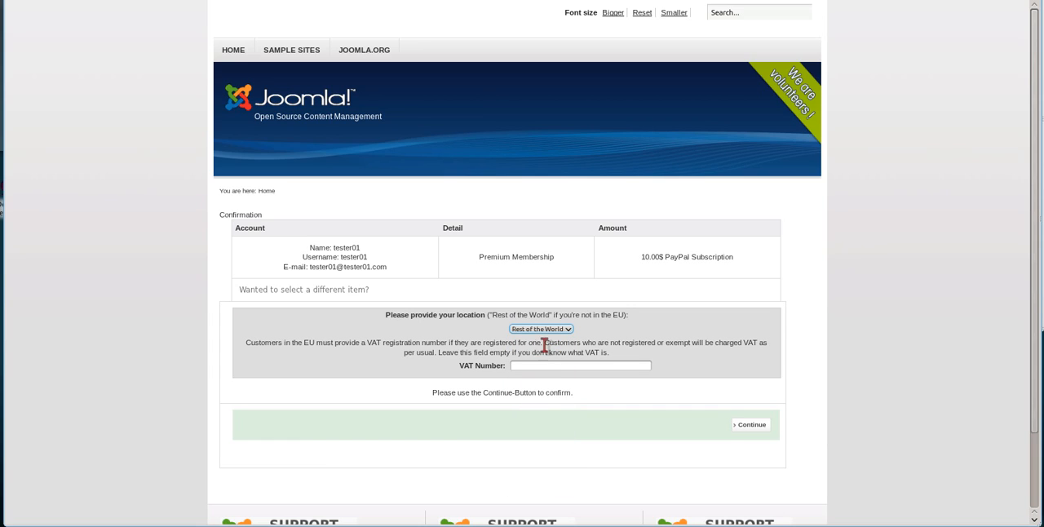
left_click(551, 330)
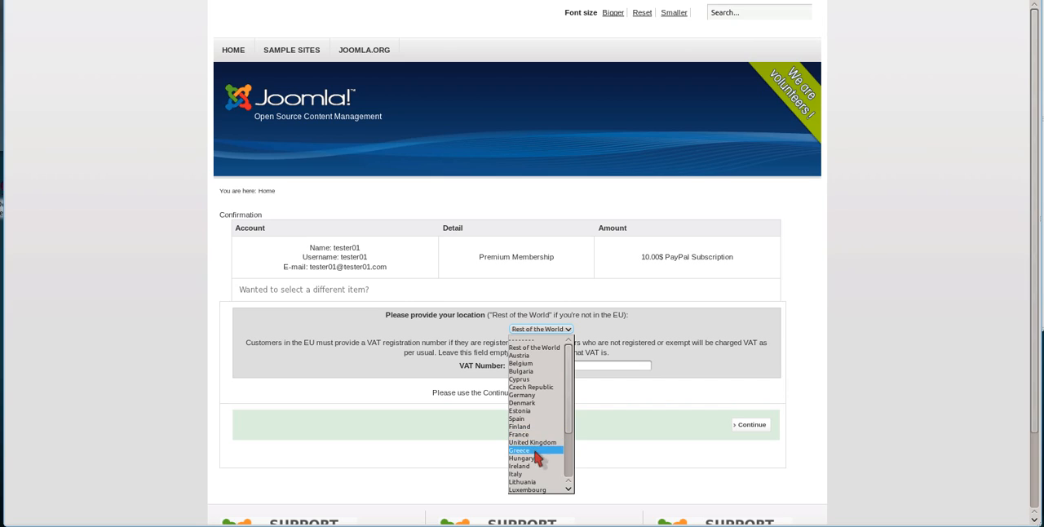
left_click(625, 326)
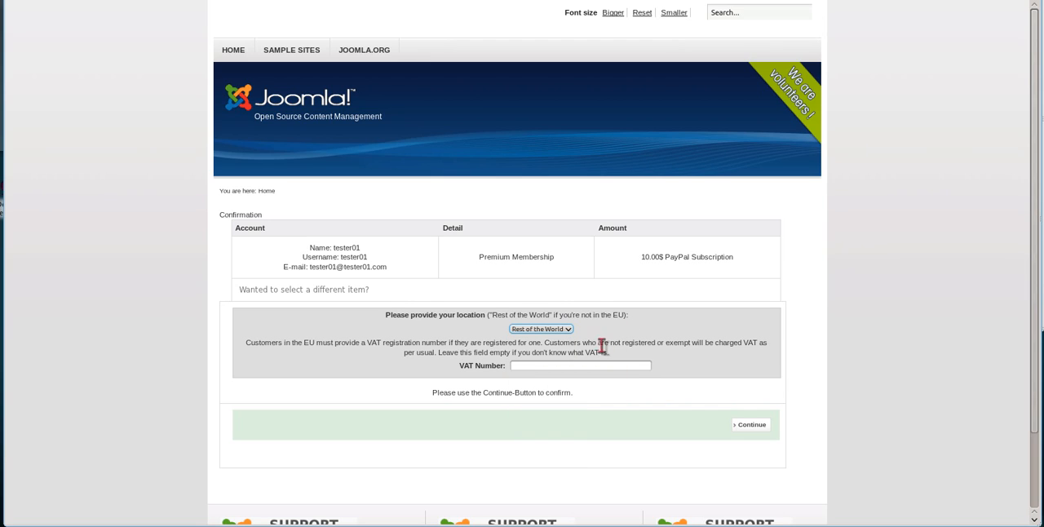
left_click(561, 367)
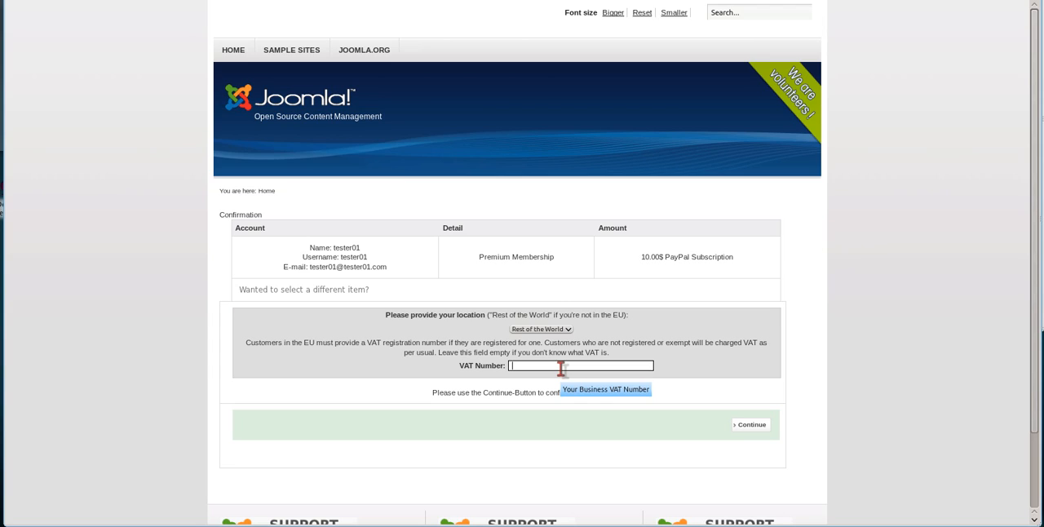
left_click(707, 363)
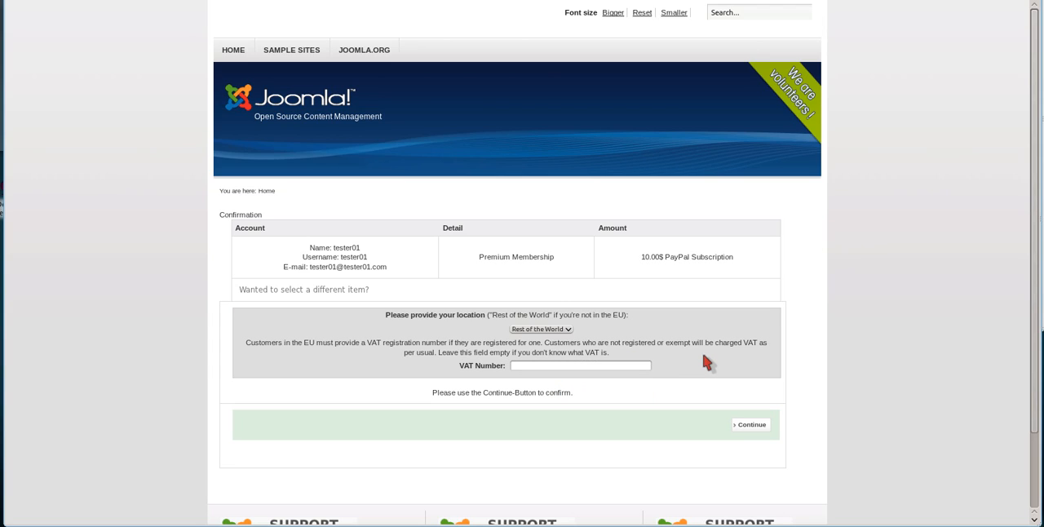